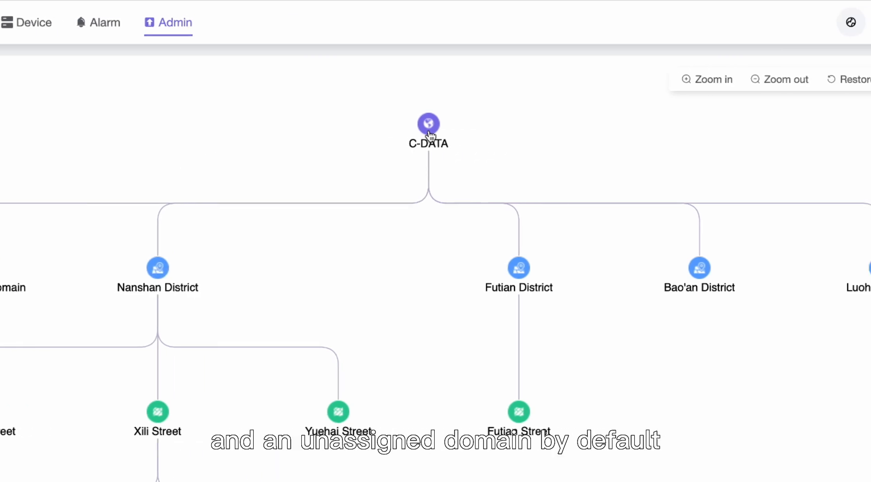
Step: Start creating a new subdomain under the C-DATA domain
{"action": "right_click", "coordinate": [431, 134]}
{"action": "left_click", "coordinate": [511, 149]}
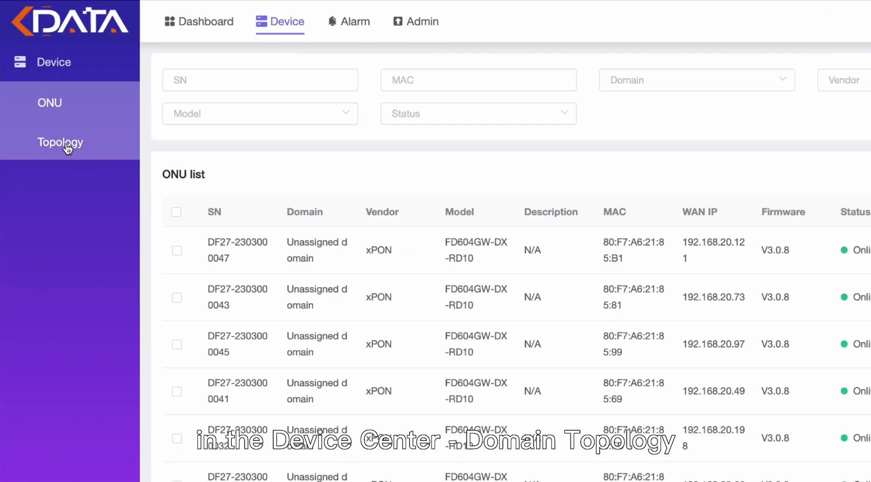
Step: Show the device topology tree and bring up the C-DATA node's actions
{"action": "left_click", "coordinate": [67, 147]}
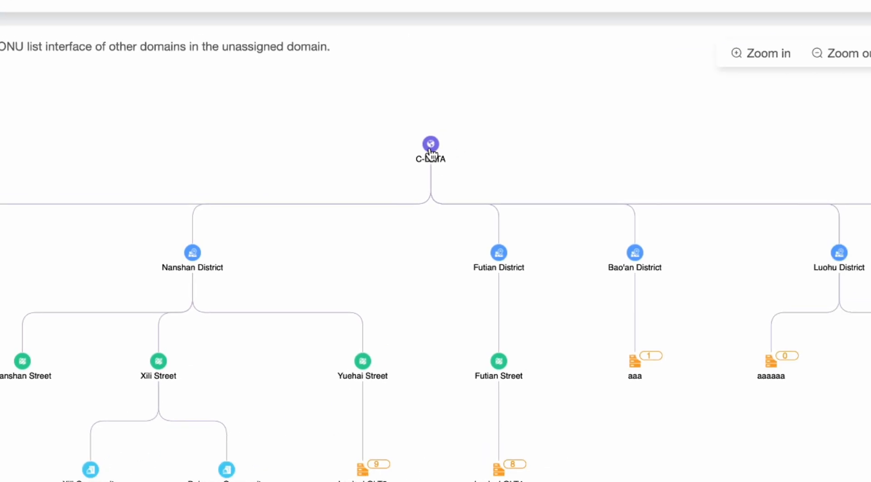
{"action": "right_click", "coordinate": [430, 153]}
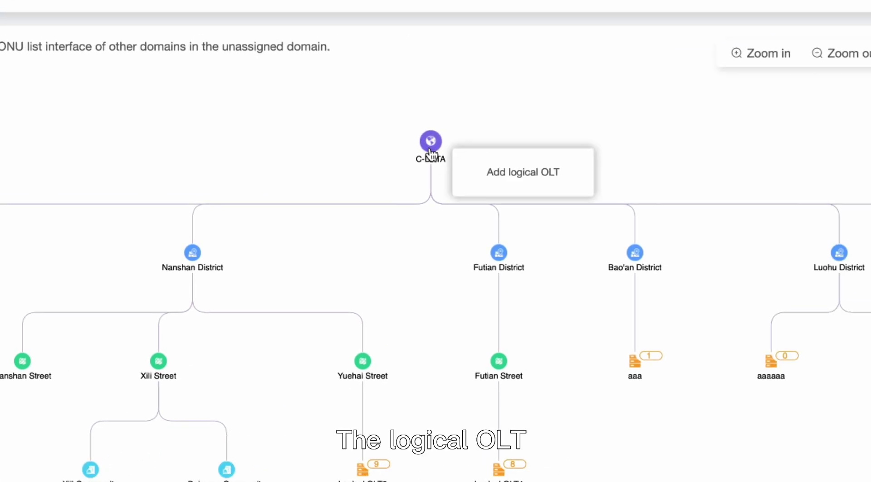
Step: Begin adding a logical OLT under C-DATA, then cancel the empty form
{"action": "left_click", "coordinate": [496, 177]}
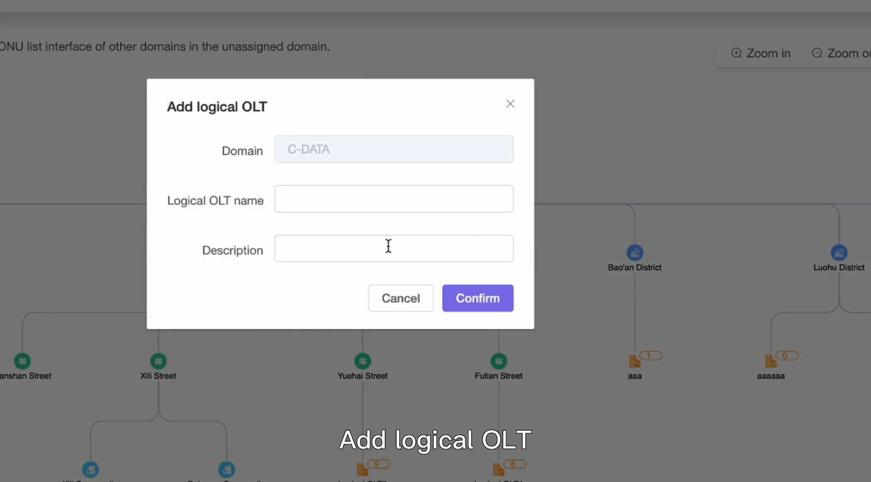
{"action": "left_click", "coordinate": [512, 107]}
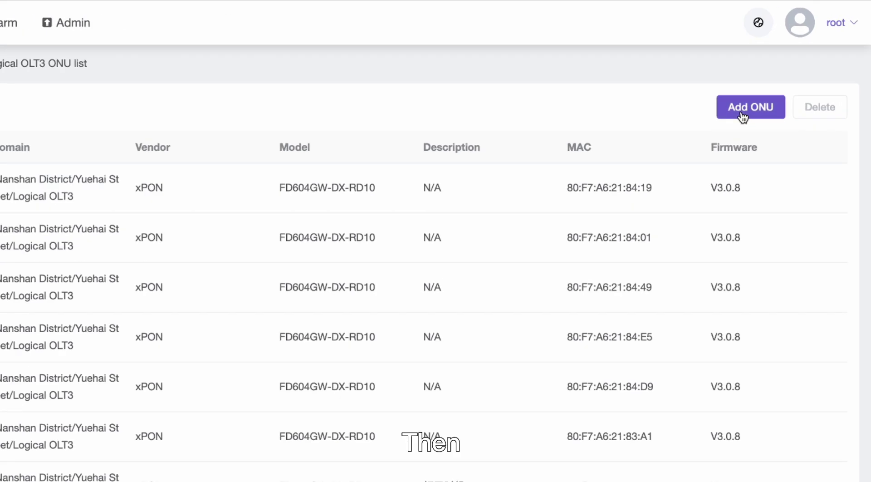
{"action": "left_click", "coordinate": [790, 75]}
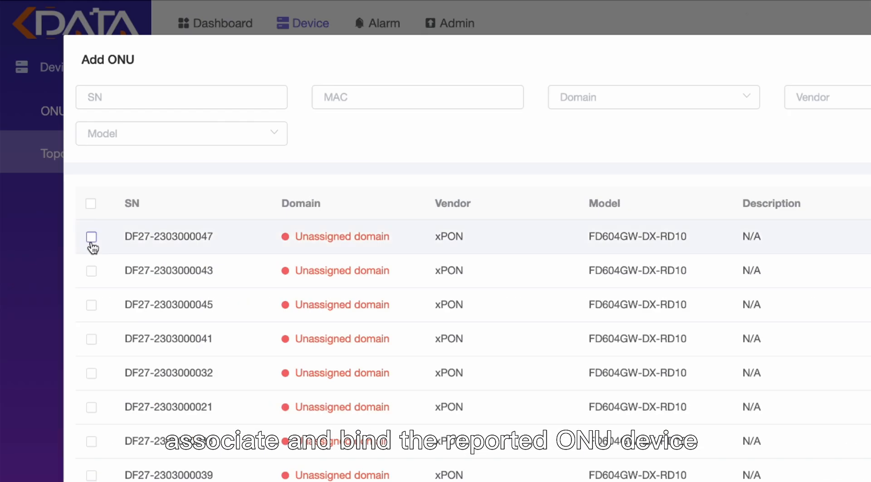
{"action": "left_click", "coordinate": [91, 236]}
{"action": "left_click", "coordinate": [92, 270]}
{"action": "left_click", "coordinate": [92, 305]}
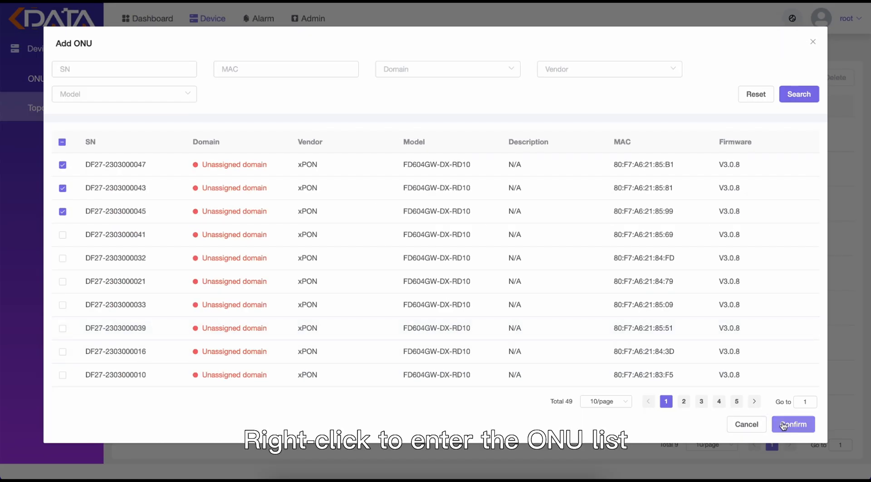
{"action": "left_click", "coordinate": [796, 57]}
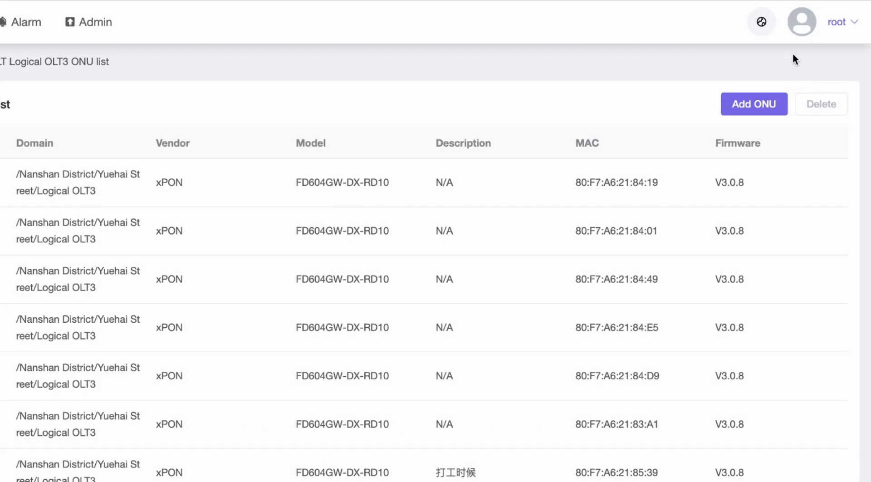